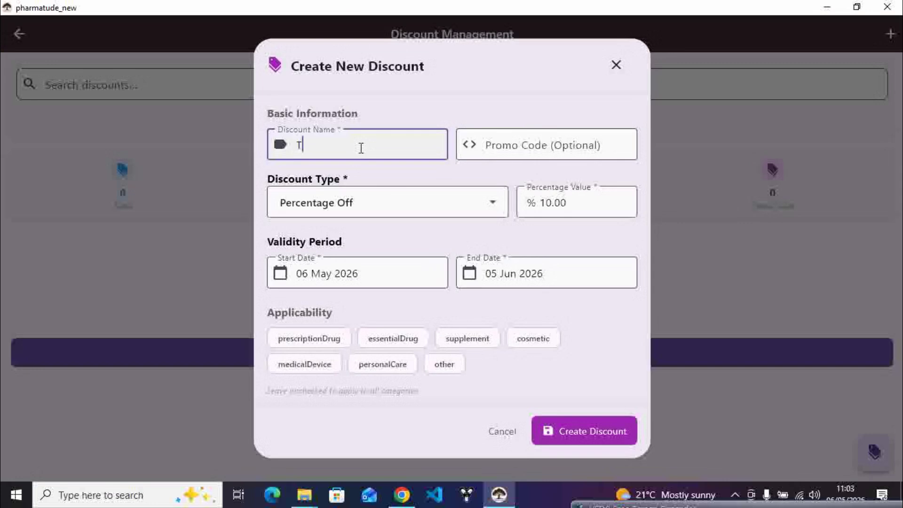
Step: Name the new discount Tabibu and keep Percentage Off at 10.00 as its type and value
type("ibu")
left_click(437, 204)
left_click(431, 202)
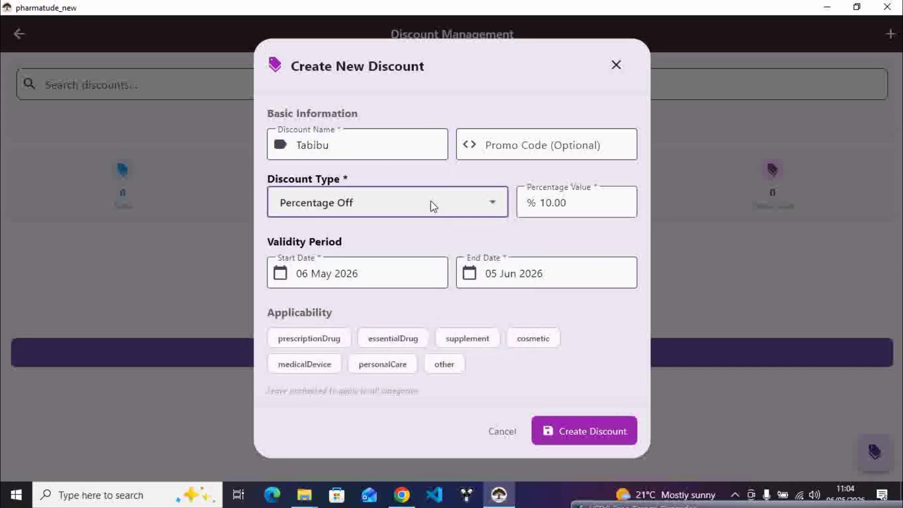
left_click(577, 208)
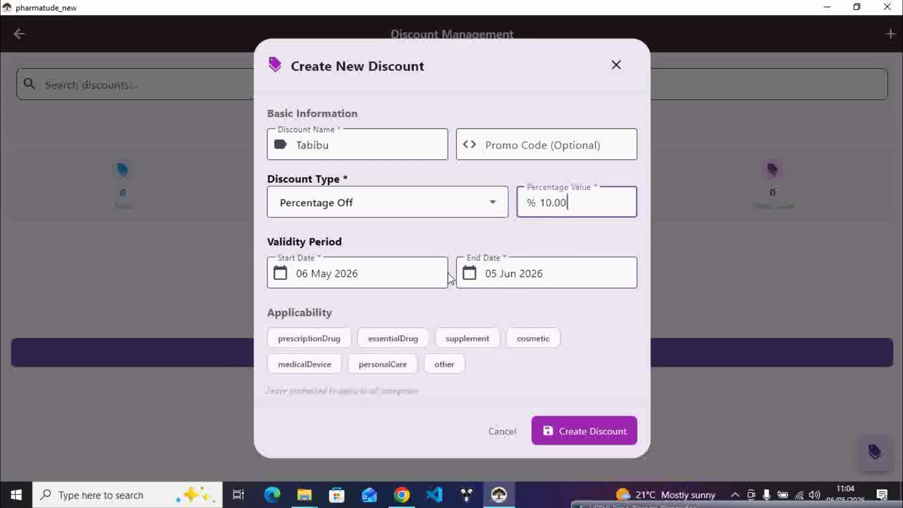
scroll(443, 290, "down", 3)
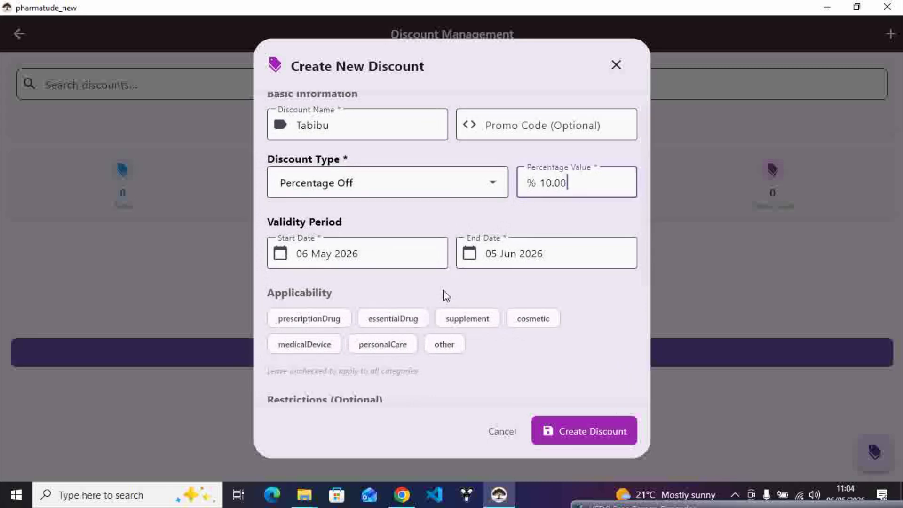
left_click(380, 203)
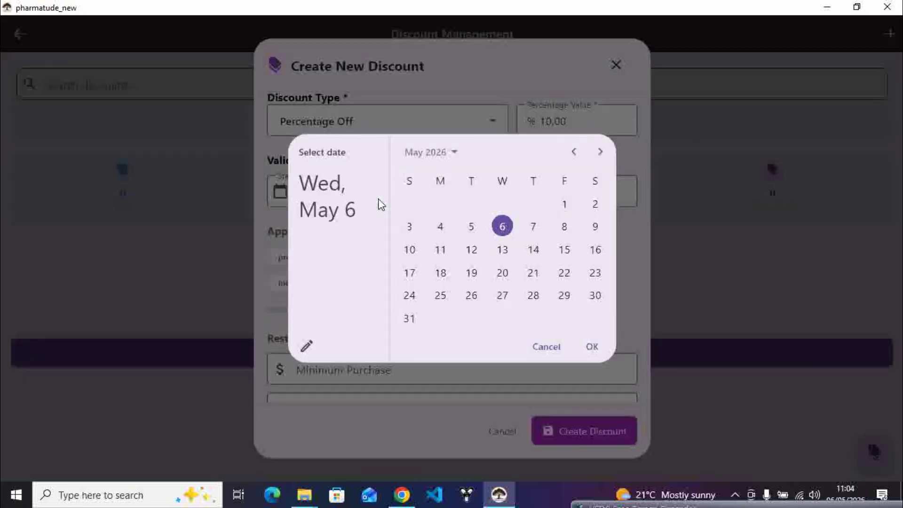
left_click(542, 345)
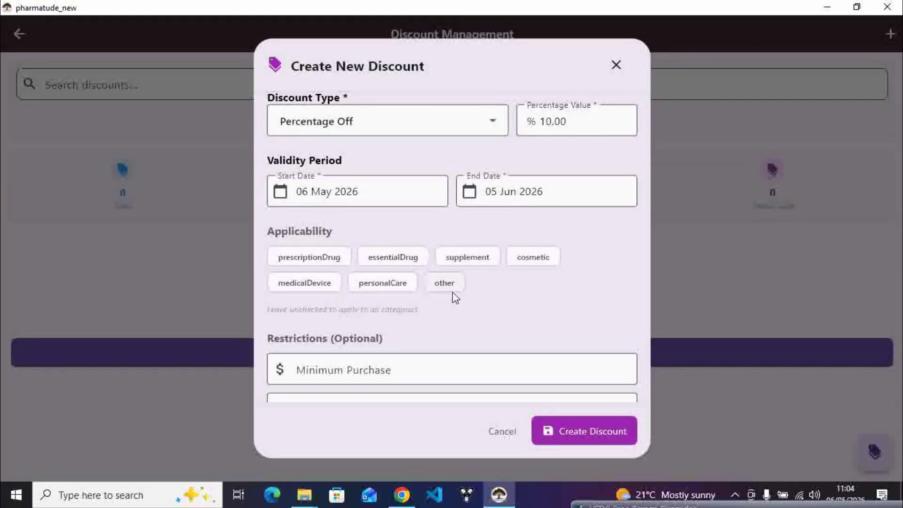
Step: Apply the discount to the prescriptionDrug, essentialDrug, supplement, cosmetic, medicalDevice, personalCare and other categories
left_click(323, 257)
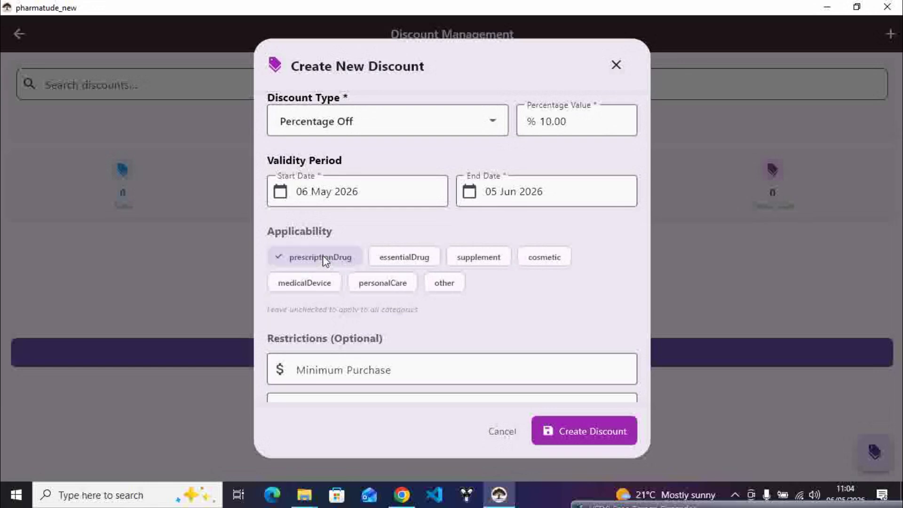
left_click(394, 258)
left_click(483, 260)
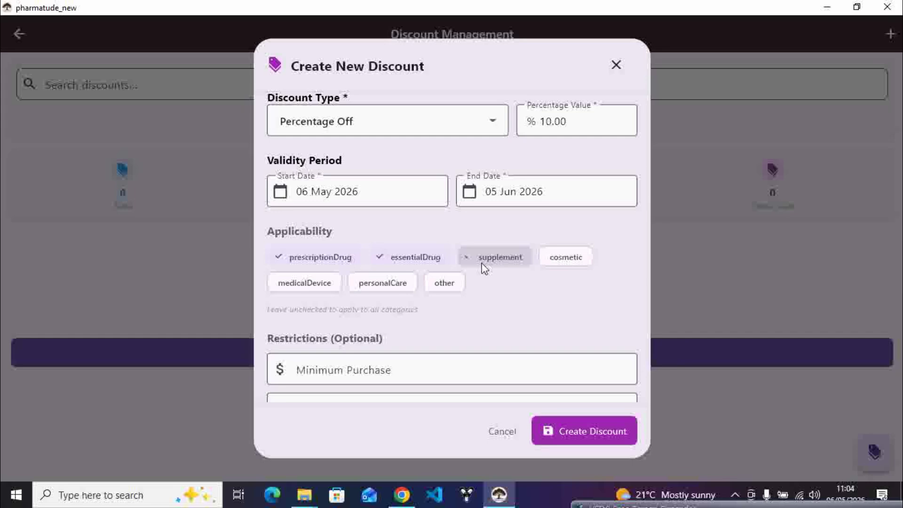
left_click(567, 266)
left_click(301, 283)
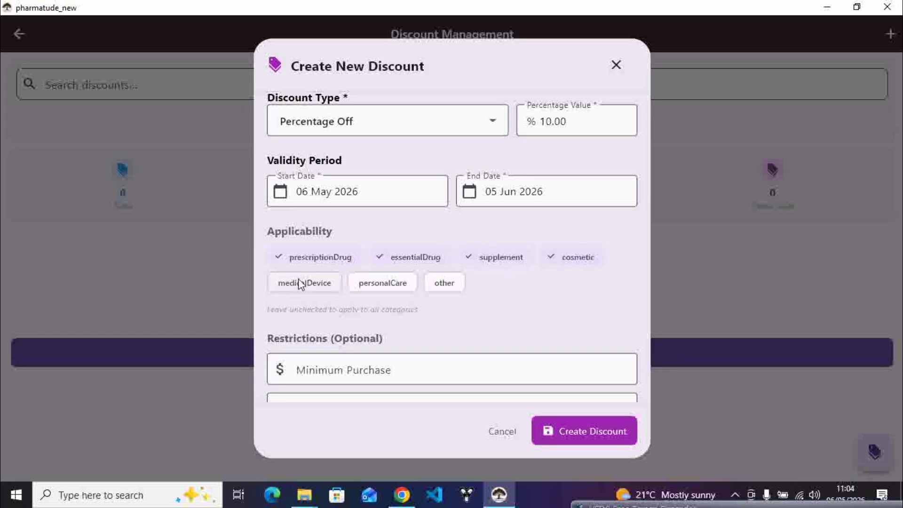
left_click(402, 284)
left_click(457, 286)
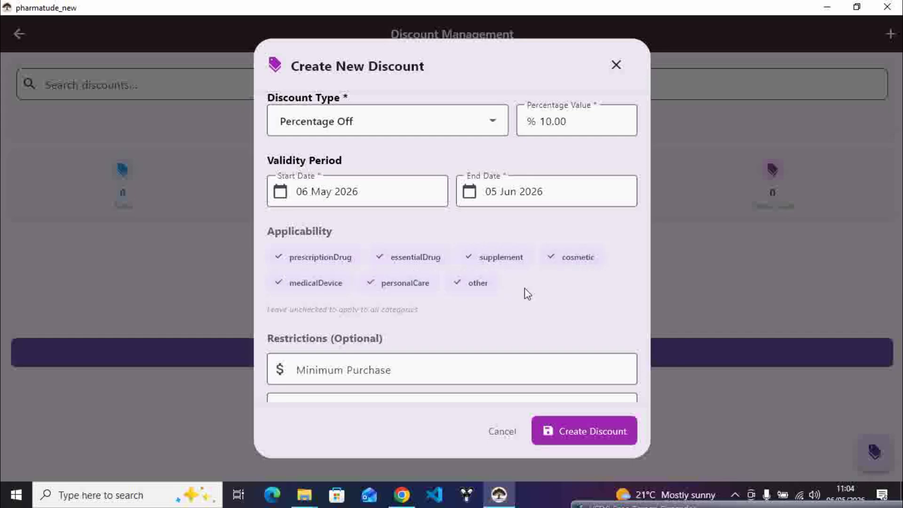
Step: Set the minimum purchase to KES 150, maximum discount to KES 300 and usage limit to 100, and create the discount
scroll(524, 288, "down", 3)
left_click(370, 256)
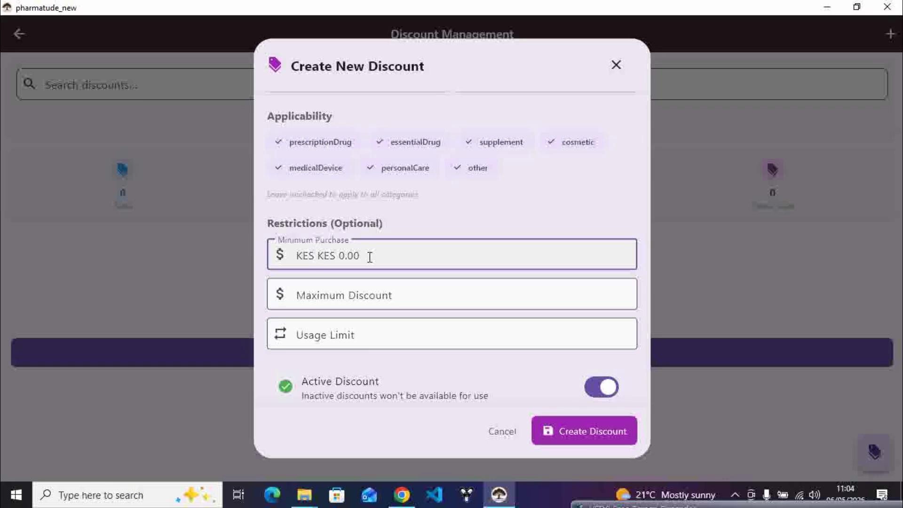
type("150")
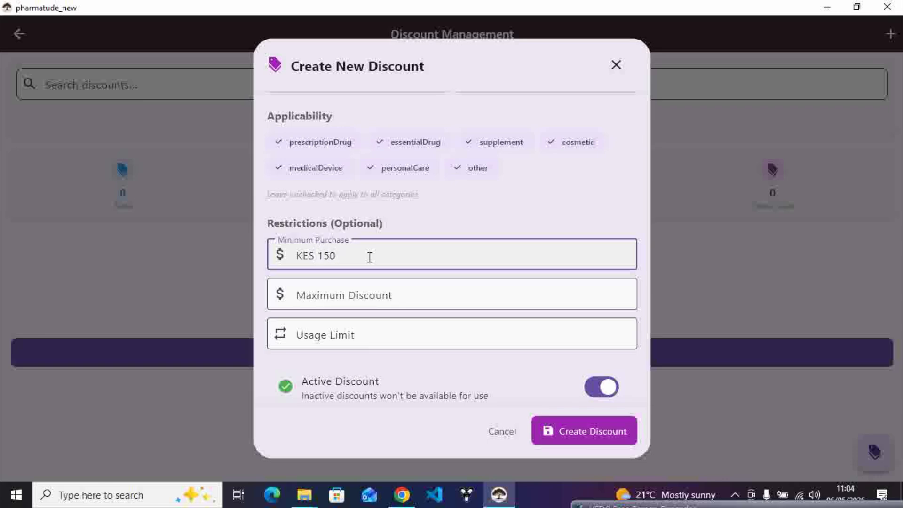
left_click(379, 293)
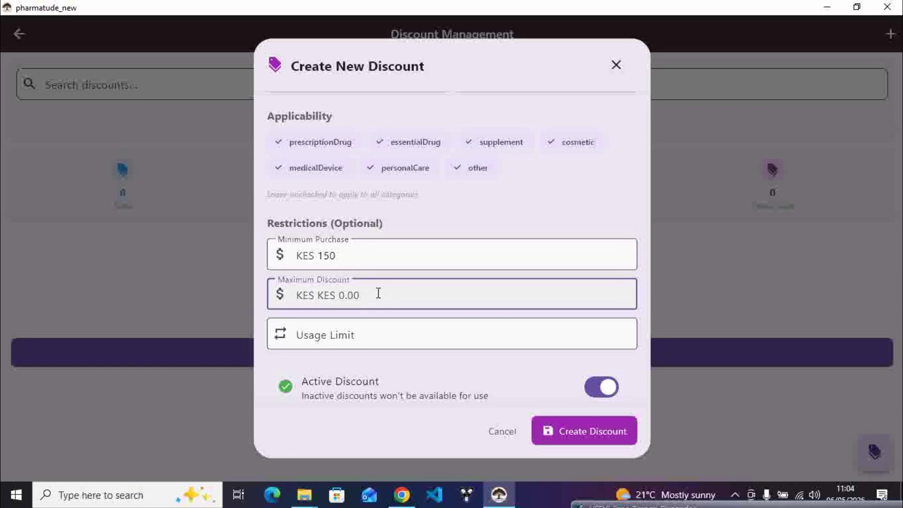
type("300")
left_click(389, 335)
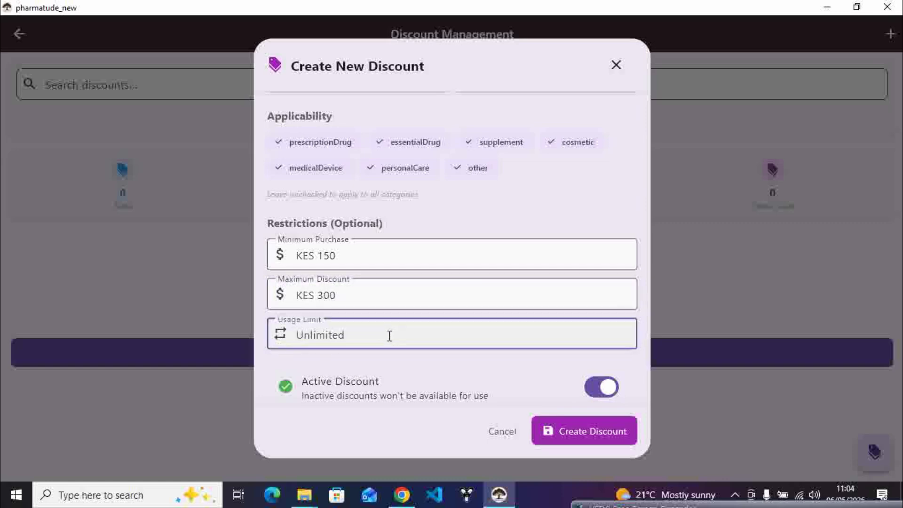
type("100")
scroll(440, 233, "down", 1)
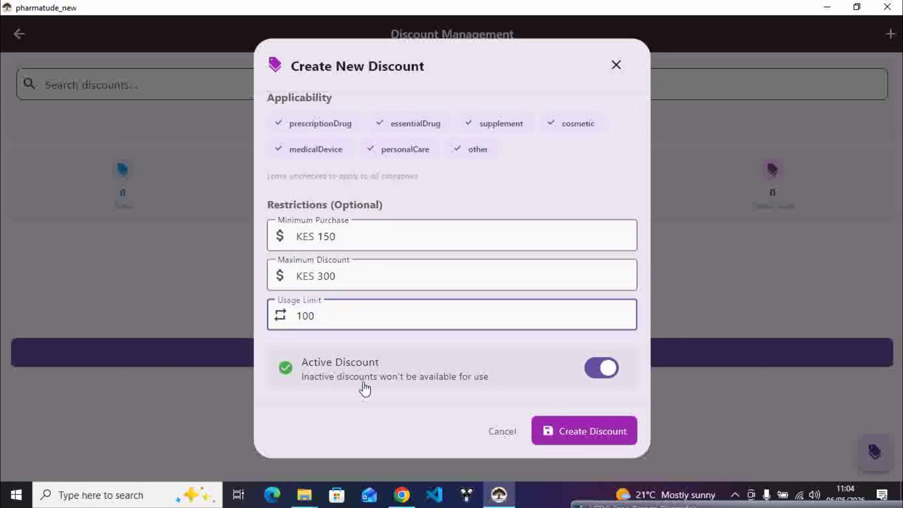
left_click(571, 431)
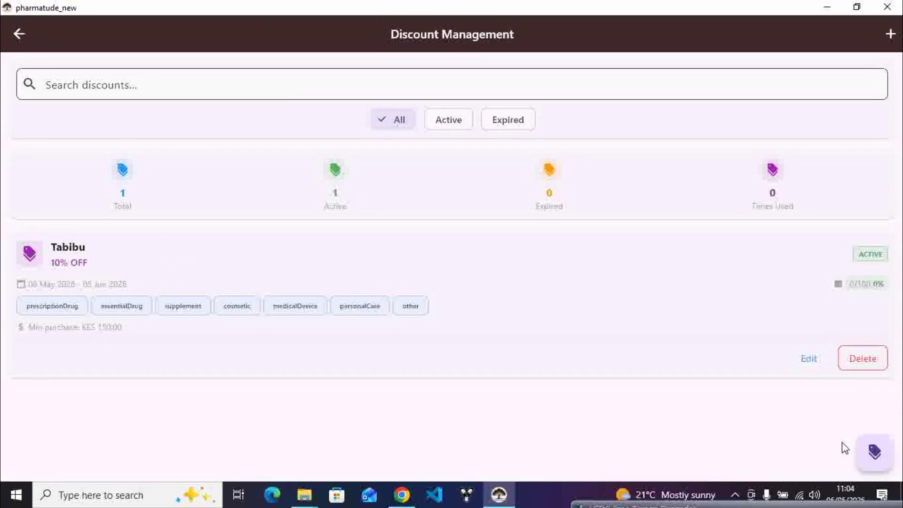
Step: Start another new discount named Haika with the type Fixed Amount Off and a fixed amount of KES 50.00
left_click(875, 452)
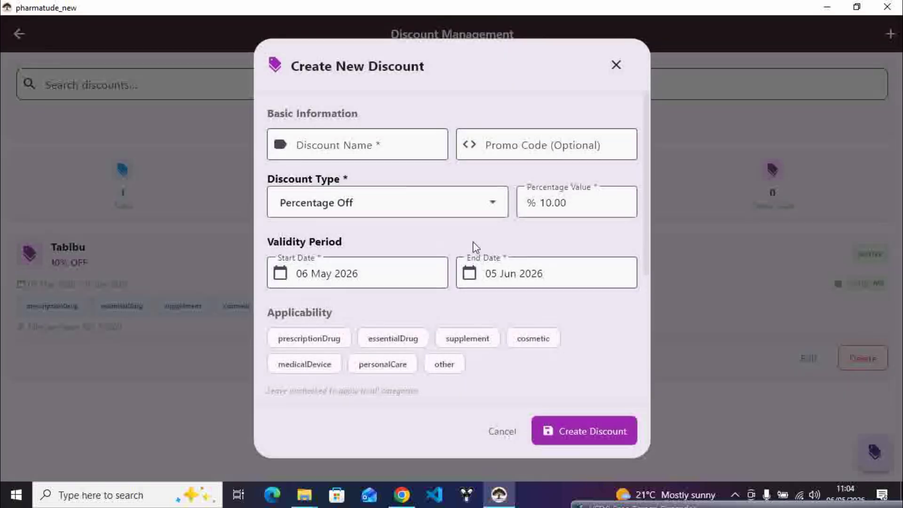
left_click(412, 144)
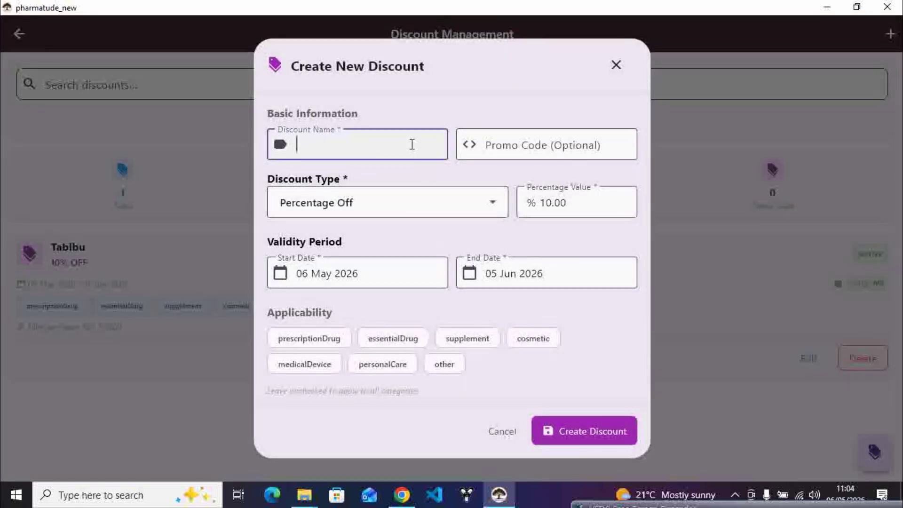
type("Haika")
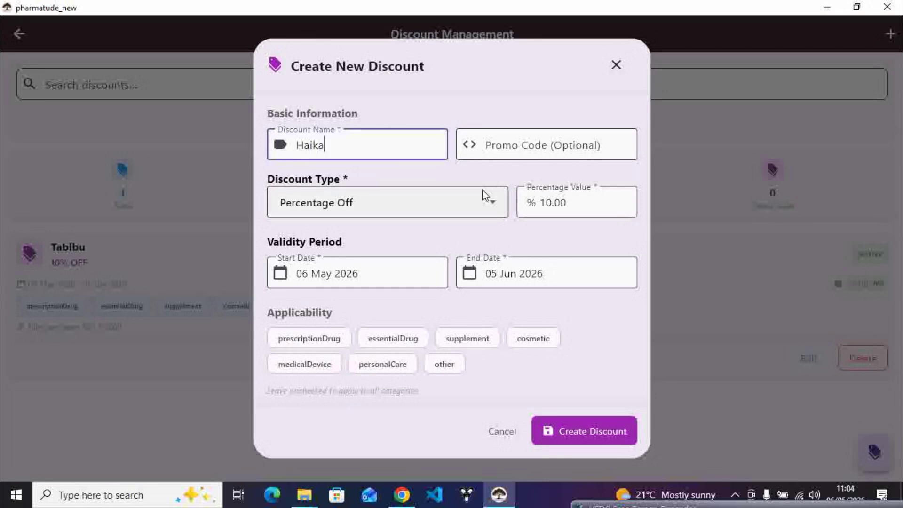
left_click(502, 204)
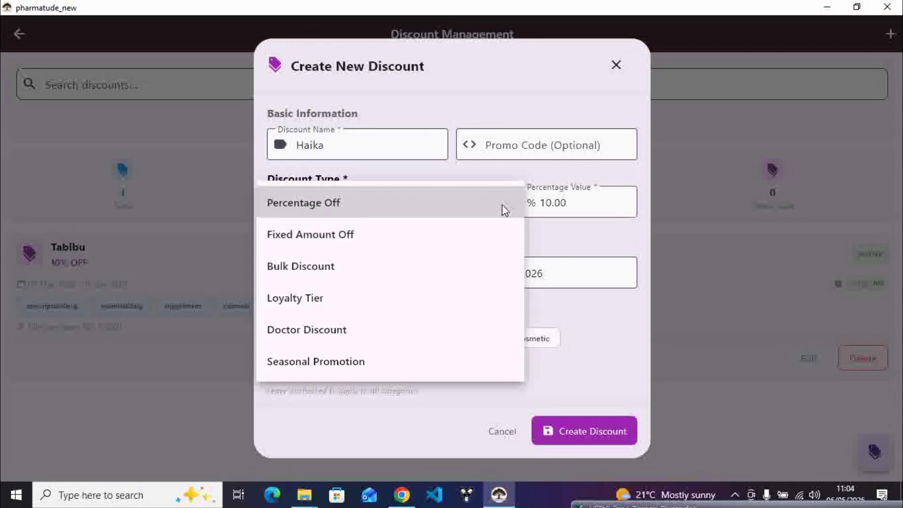
left_click(349, 234)
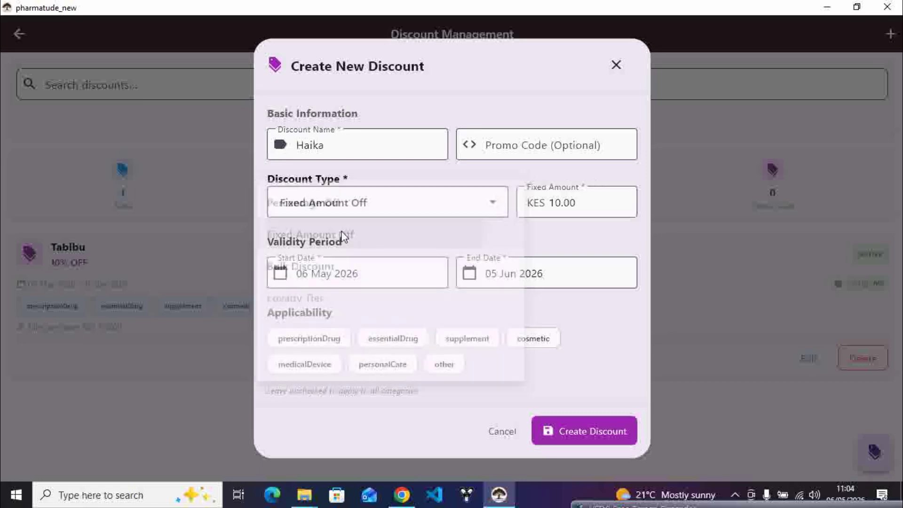
left_click(555, 206)
key("BackSpace")
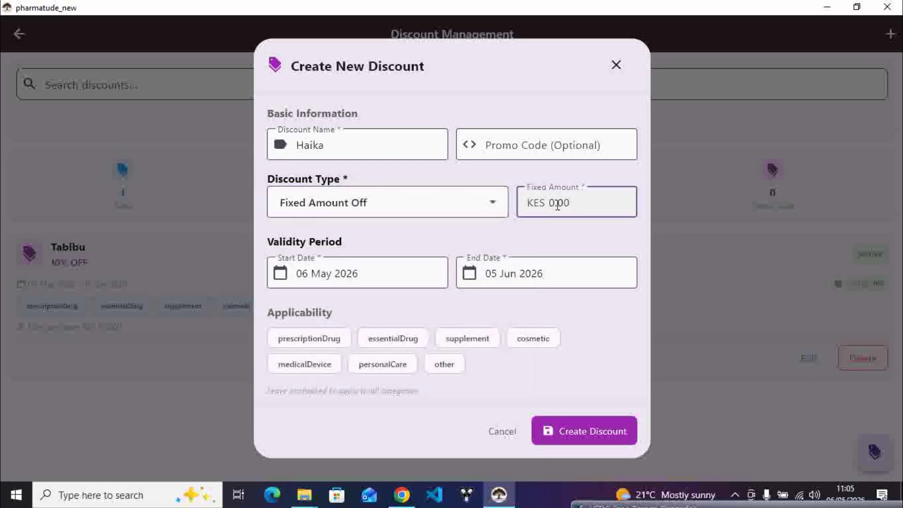
type("5")
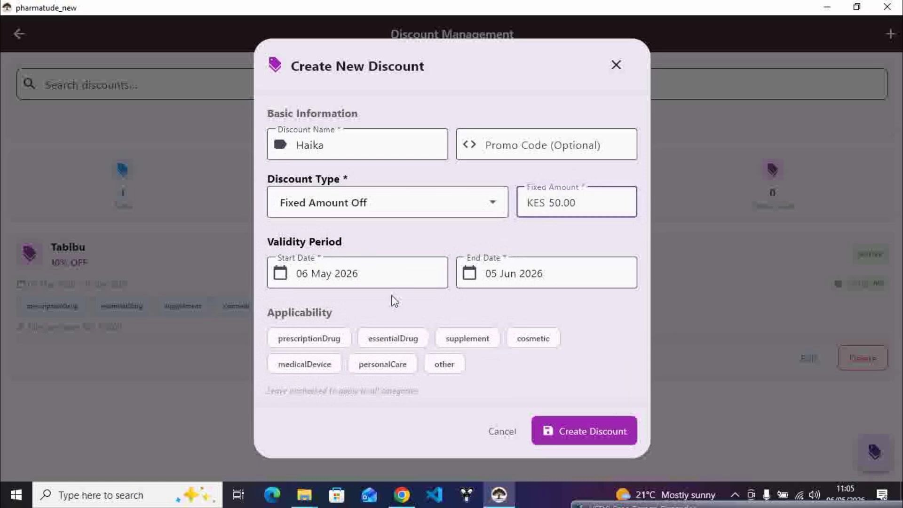
Step: Make the Haika discount applicable to all seven product categories, from prescriptionDrug through other
scroll(395, 300, "down", 4)
left_click(308, 121)
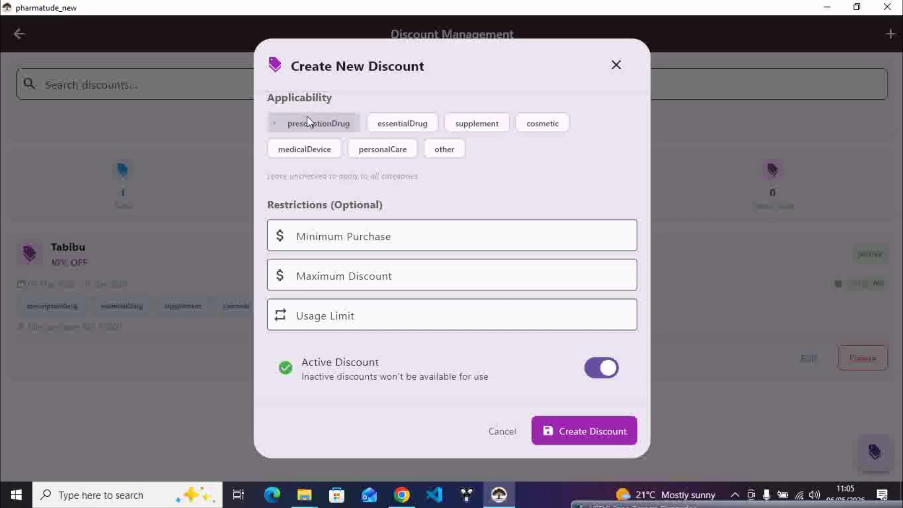
left_click(426, 119)
left_click(494, 121)
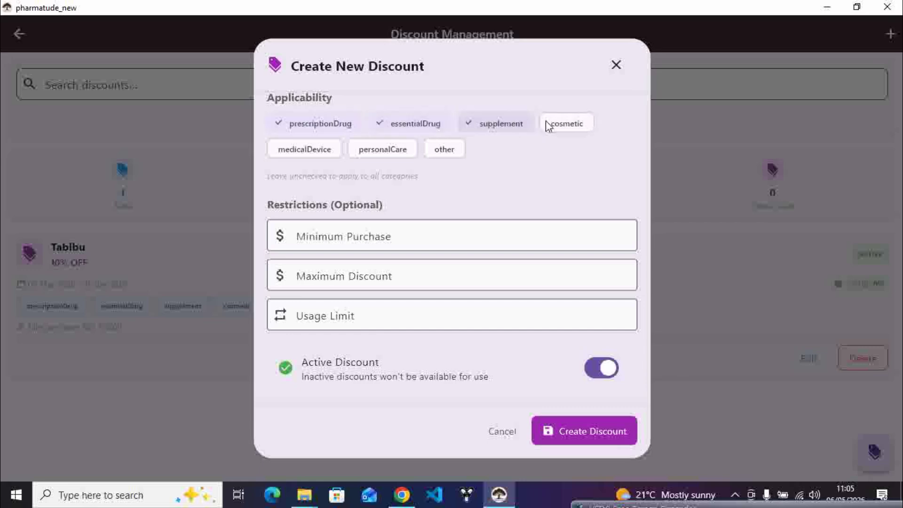
left_click(553, 122)
left_click(298, 148)
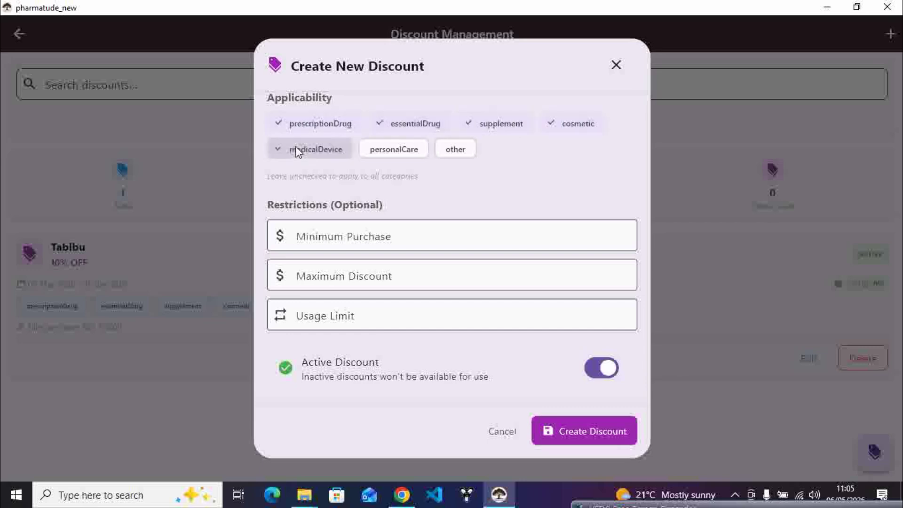
left_click(395, 149)
left_click(461, 148)
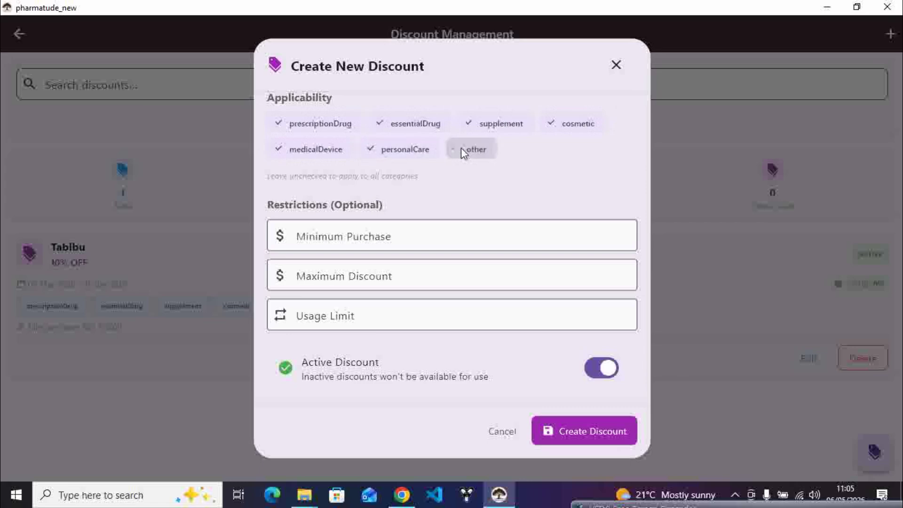
Step: Restrict the Haika discount to a KES 300 minimum purchase, KES 300 maximum discount and 100 uses, and create it
left_click(370, 233)
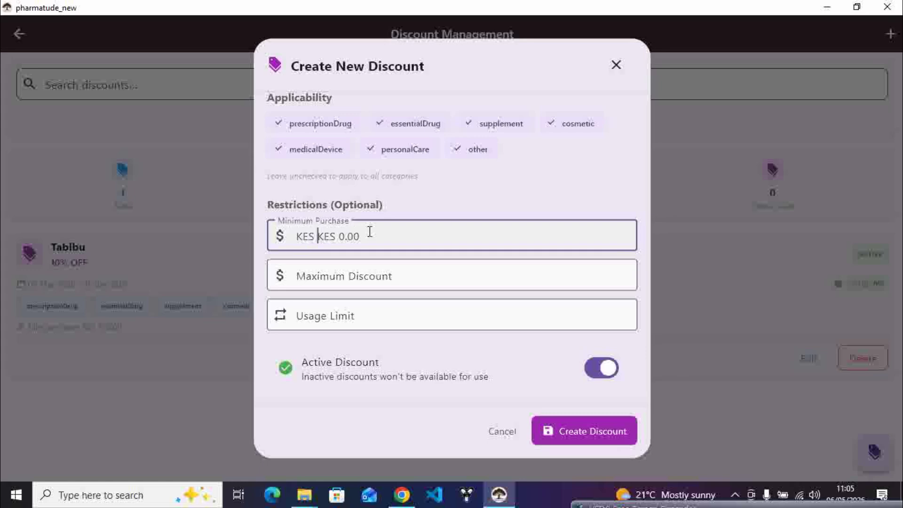
type("300")
left_click(377, 259)
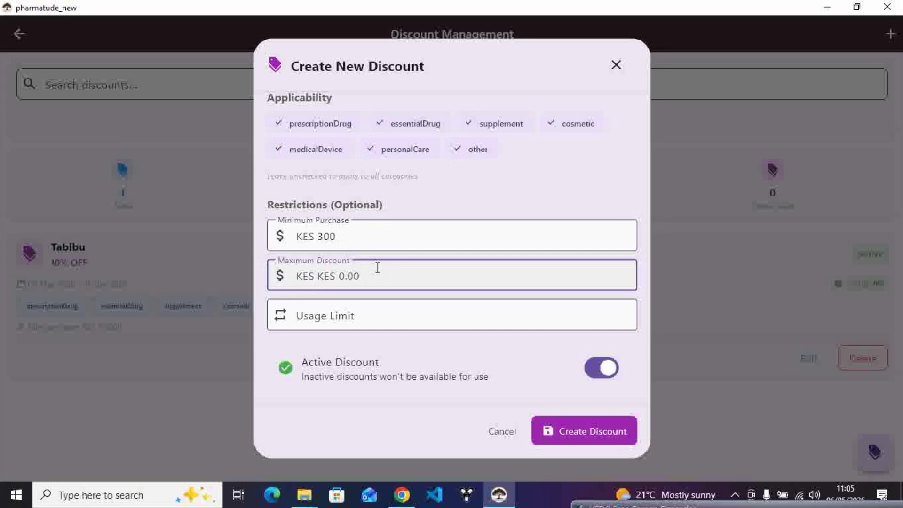
type("300")
left_click(382, 318)
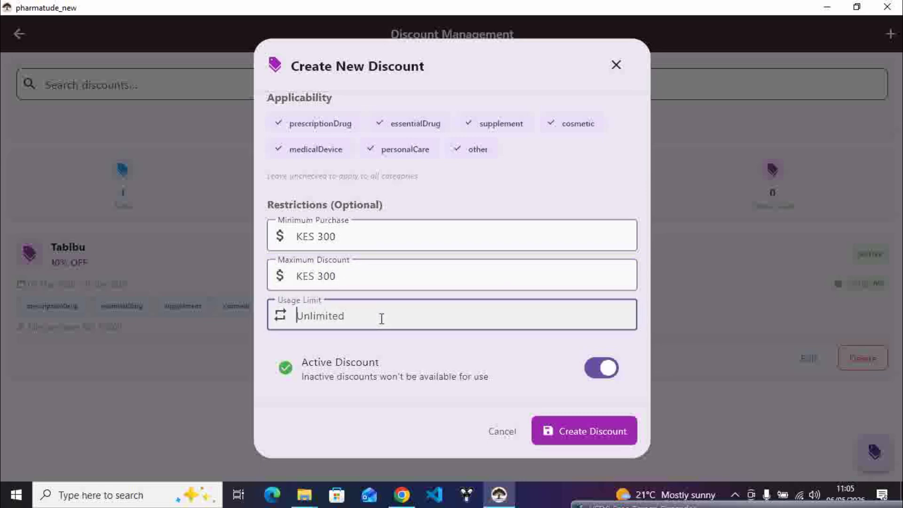
type("100")
left_click(597, 430)
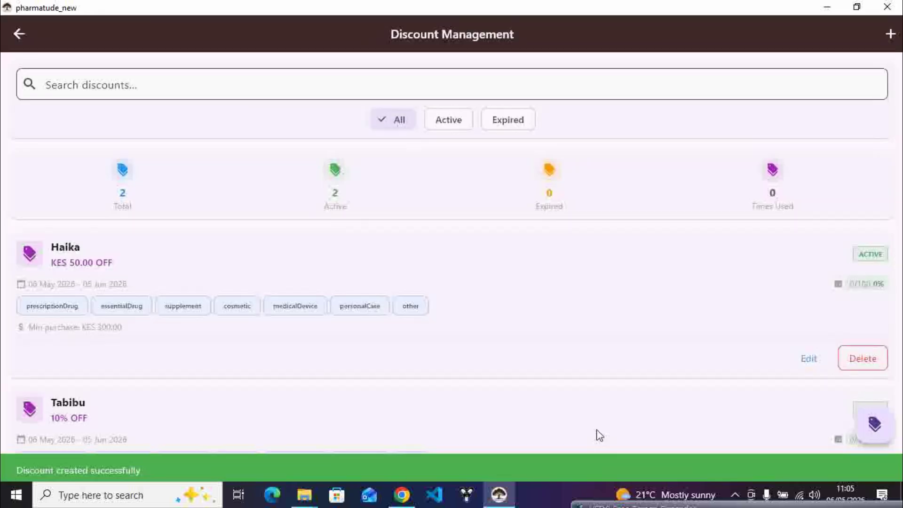
Step: Review the discount list, return to the dashboard and open Point of Sale
scroll(146, 262, "down", 2)
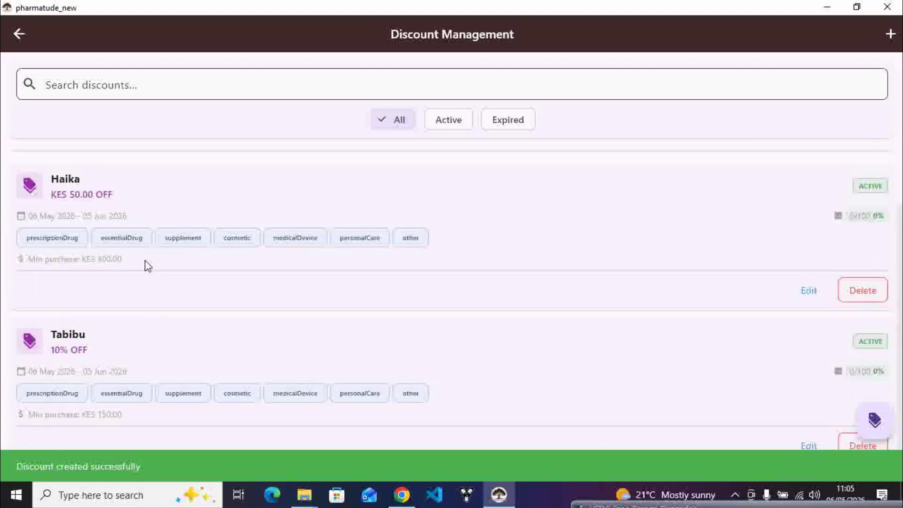
scroll(295, 209, "up", 2)
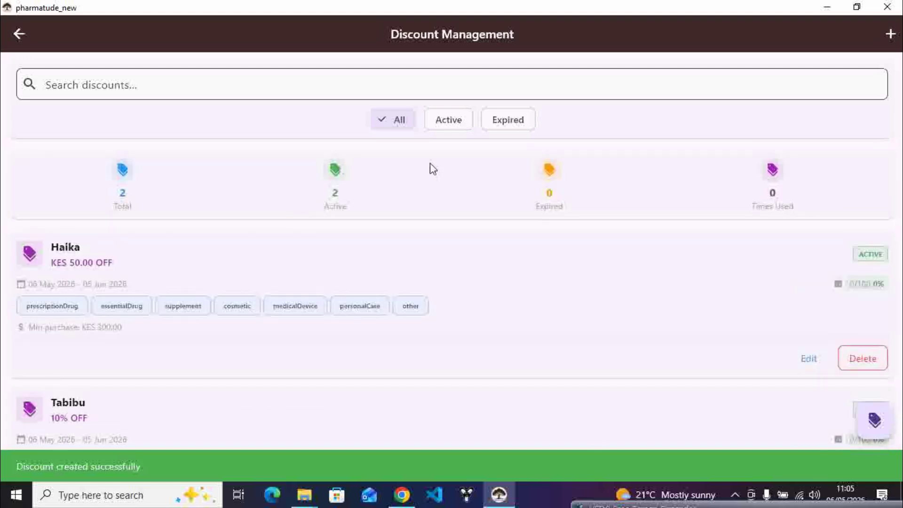
left_click(27, 35)
scroll(344, 225, "up", 6)
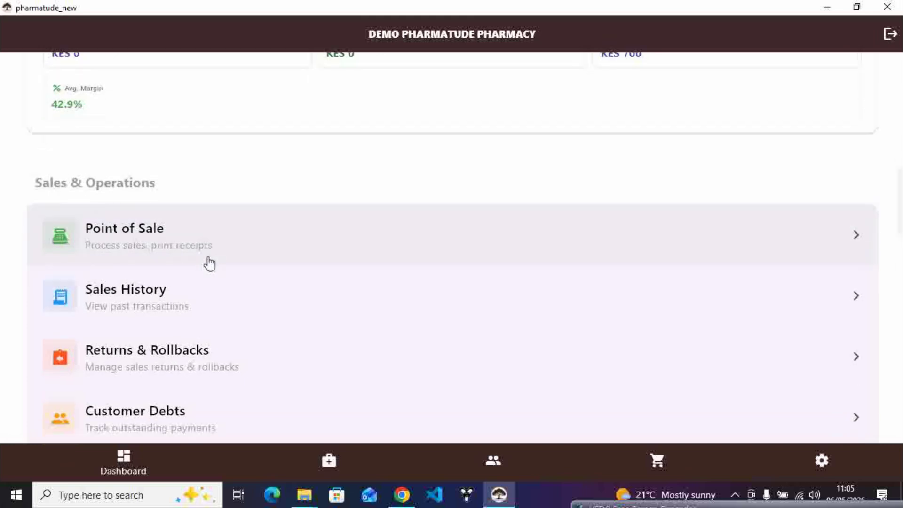
left_click(242, 244)
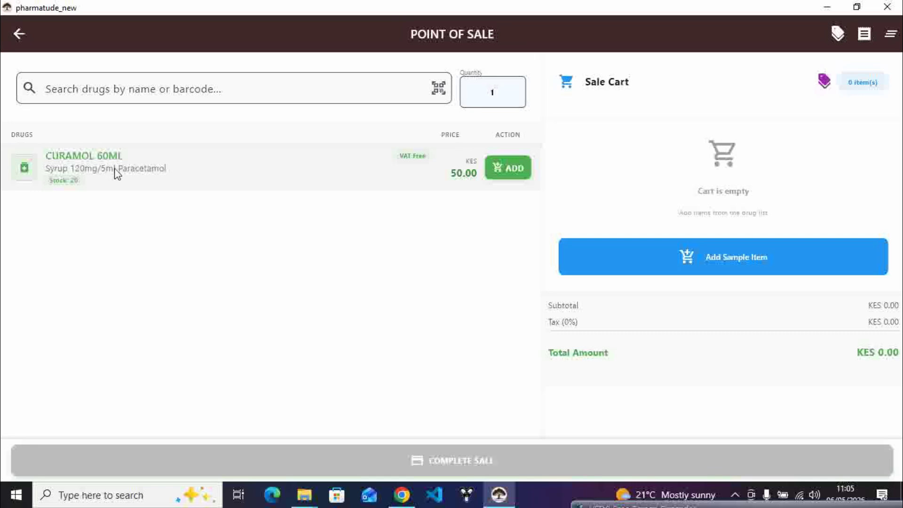
Step: Add six units of CURAMOL 60ML to the sale cart and attach a new loyalty patient with full name and phone number
left_click(500, 91)
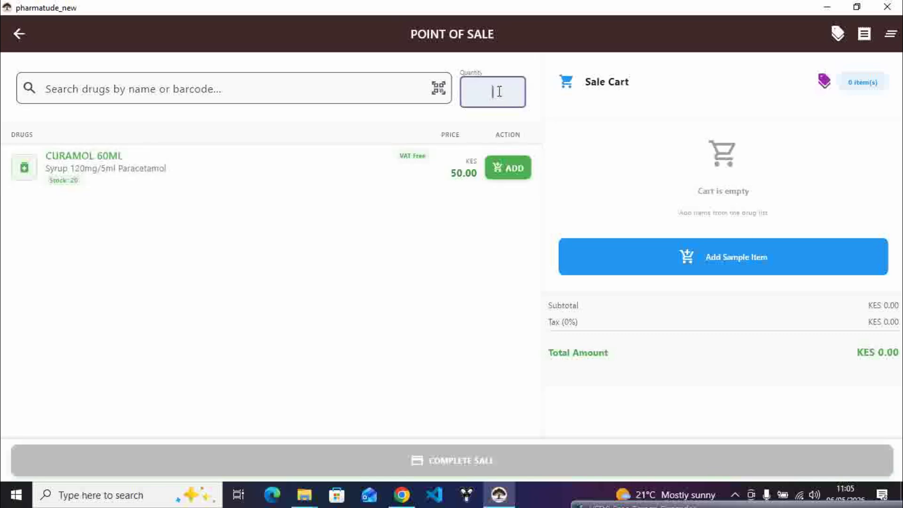
type("6")
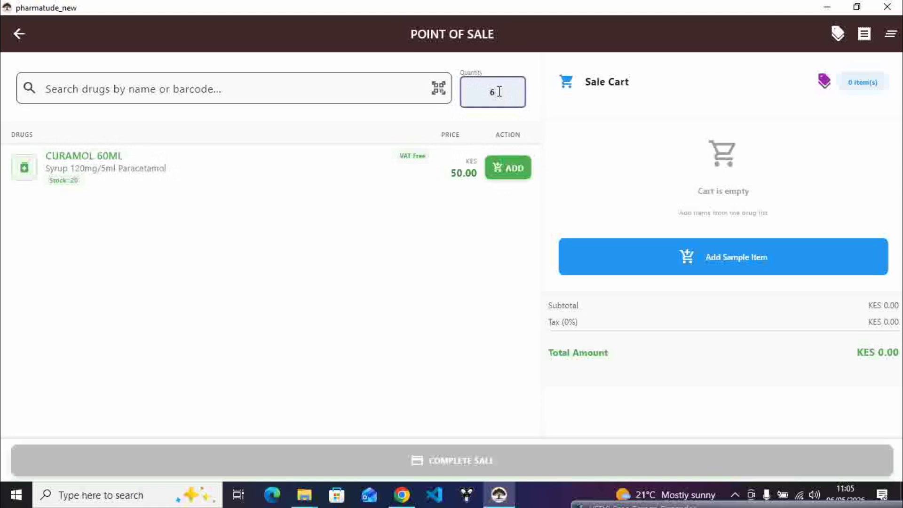
left_click(501, 170)
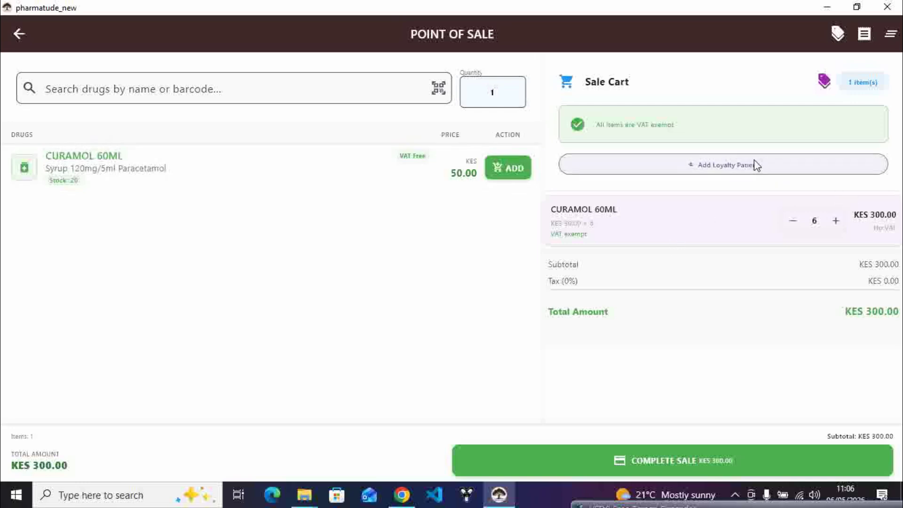
left_click(735, 165)
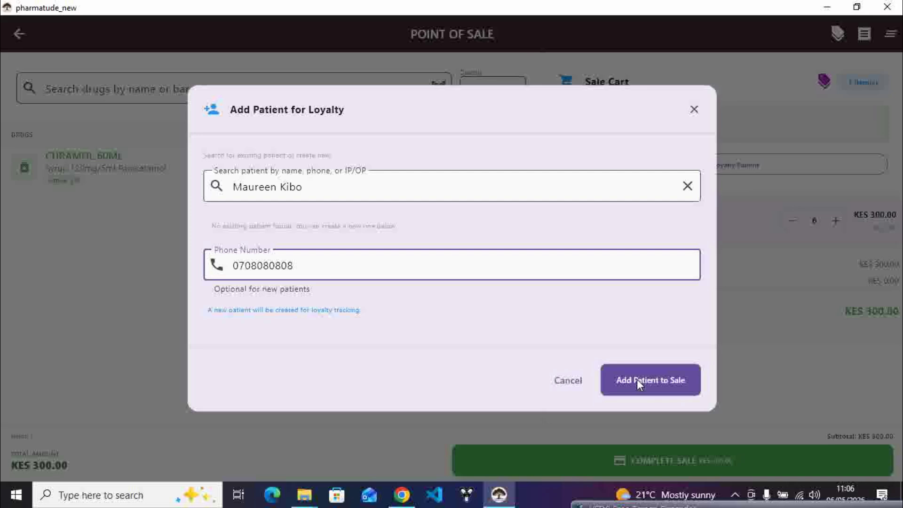
left_click(638, 381)
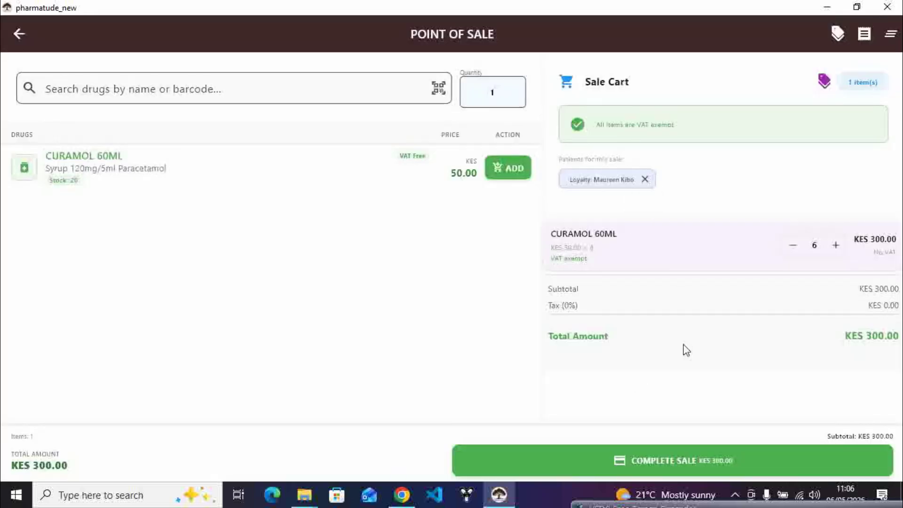
Step: Apply the Tabibu 10% discount to the whole cart and review the sale totals
left_click(825, 81)
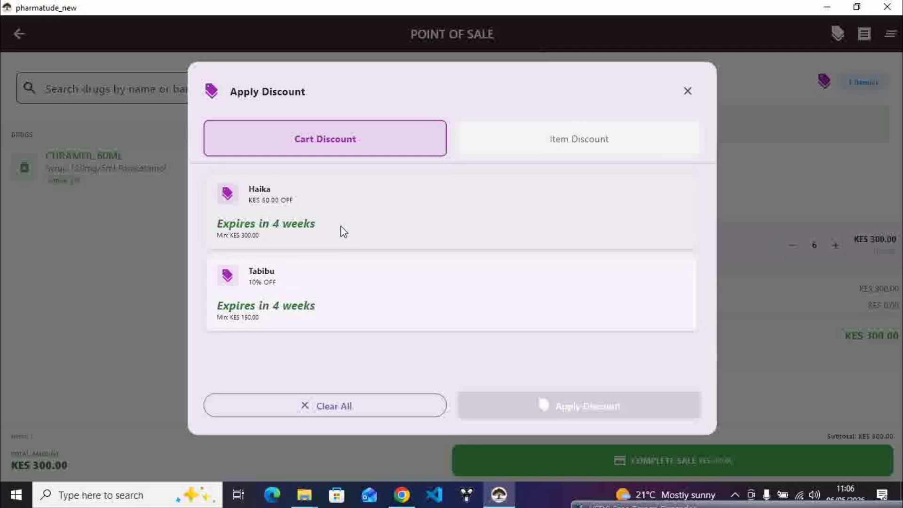
left_click(303, 293)
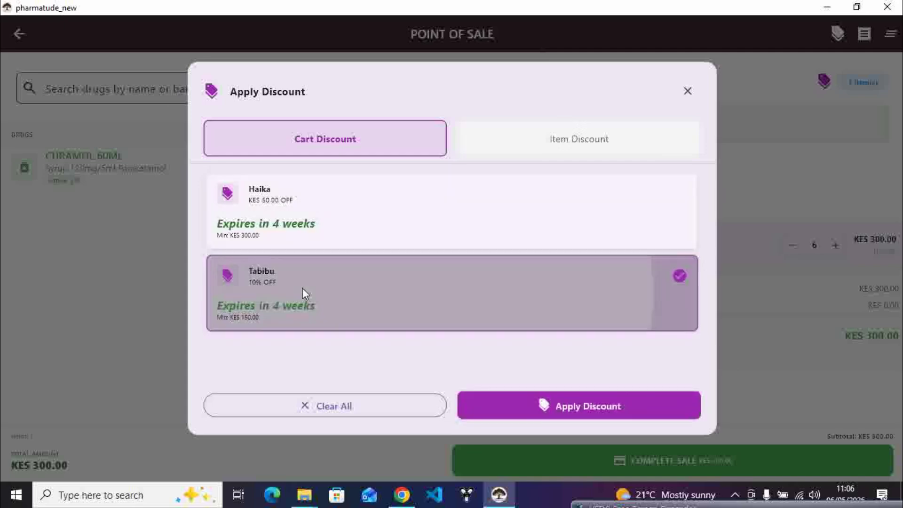
left_click(641, 407)
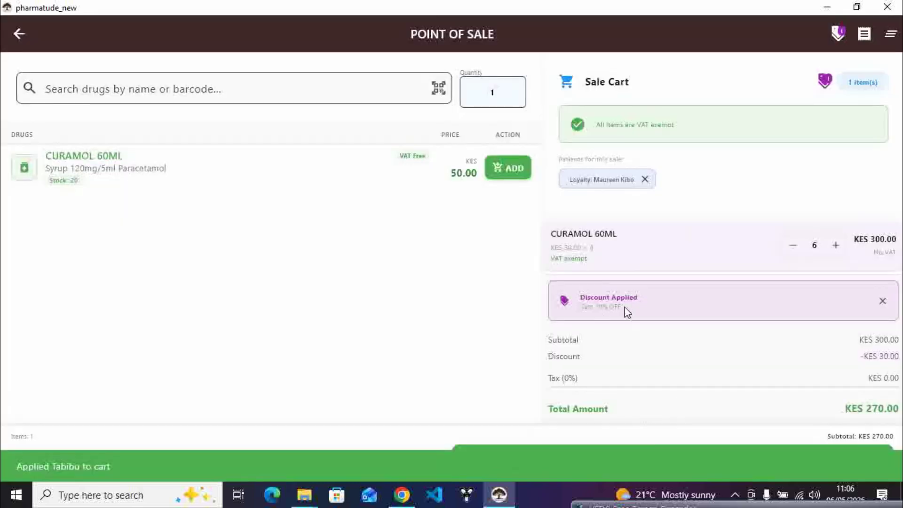
scroll(793, 341, "down", 1)
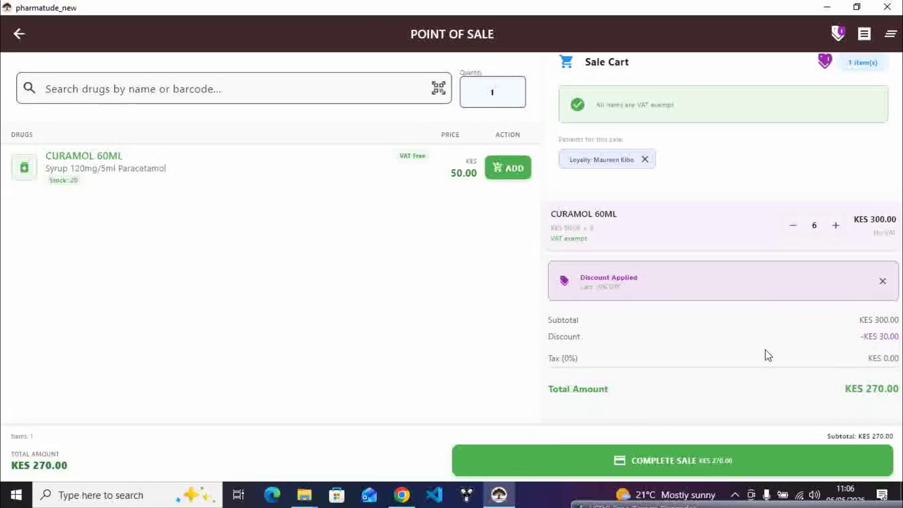
scroll(827, 391, "up", 1)
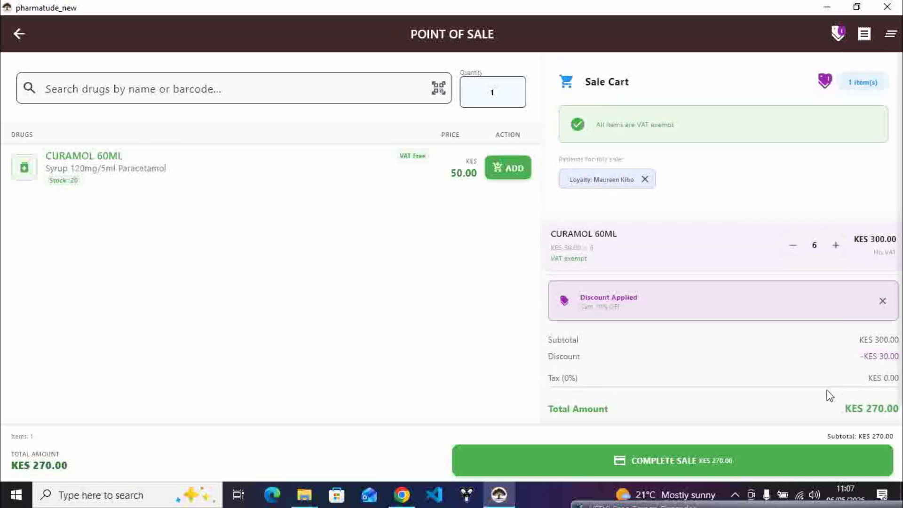
scroll(829, 395, "down", 1)
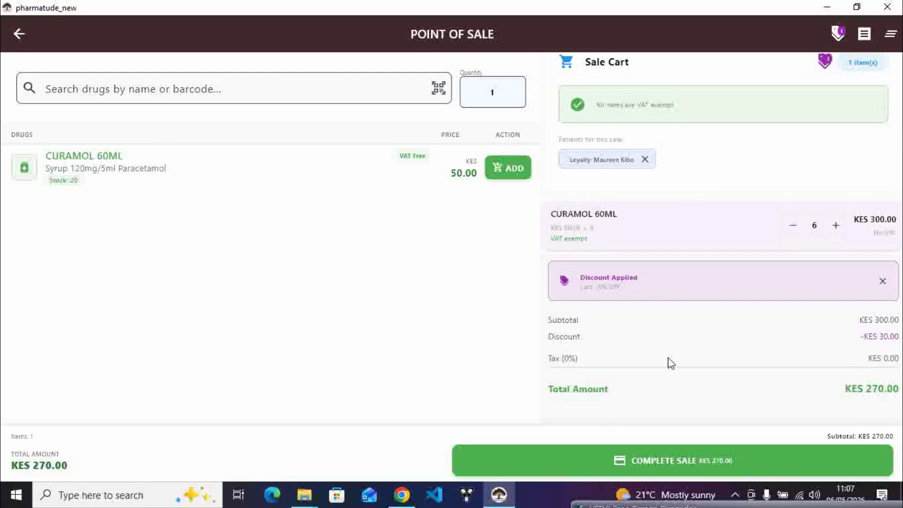
Step: Complete the sale with a cash payment of the full amount and review the tax invoice
left_click(657, 458)
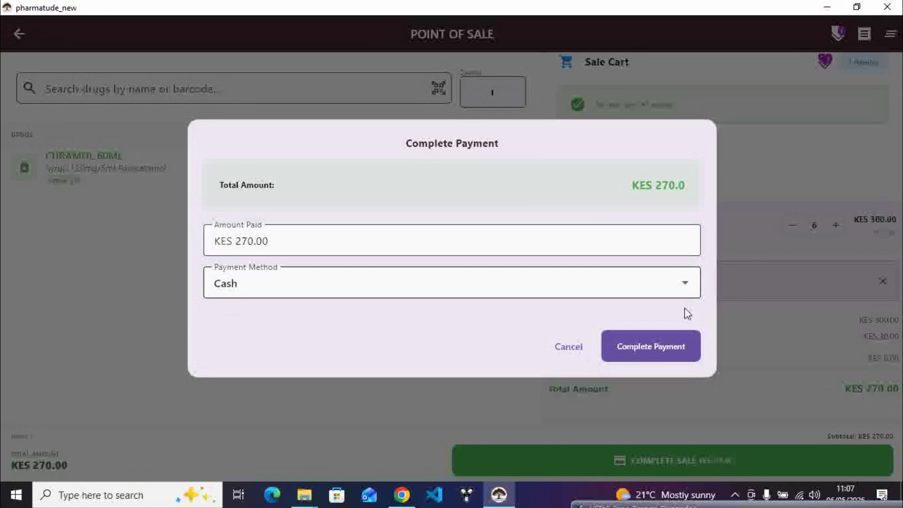
left_click(660, 350)
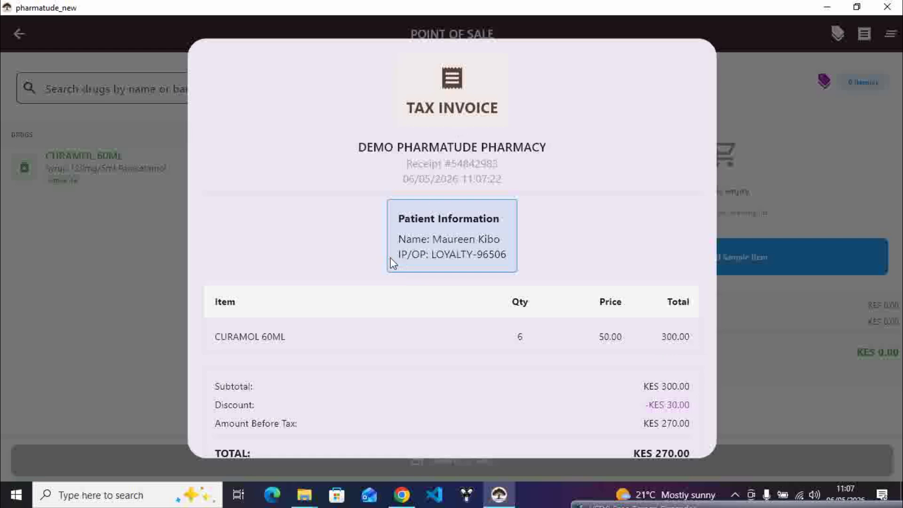
scroll(392, 261, "down", 1)
scroll(391, 262, "down", 3)
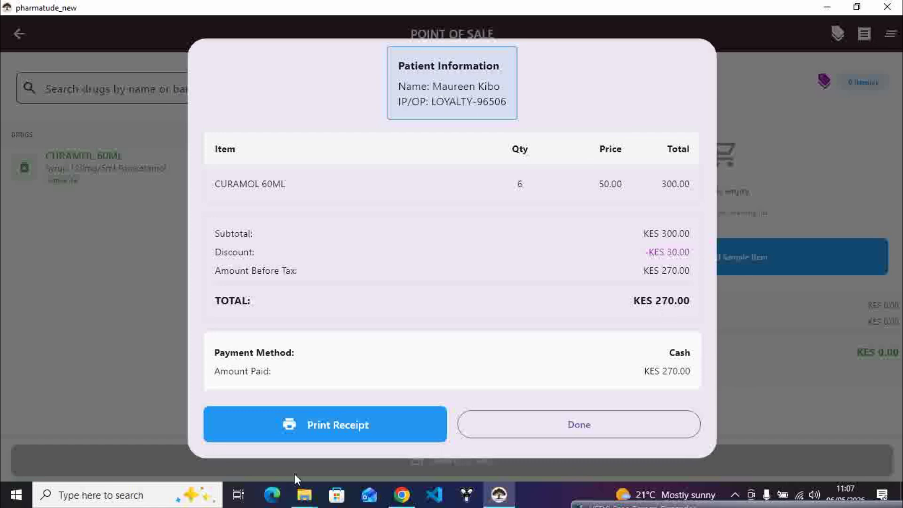
Step: Open the print setup for the receipt, cancel printing and close the tax invoice
left_click(337, 425)
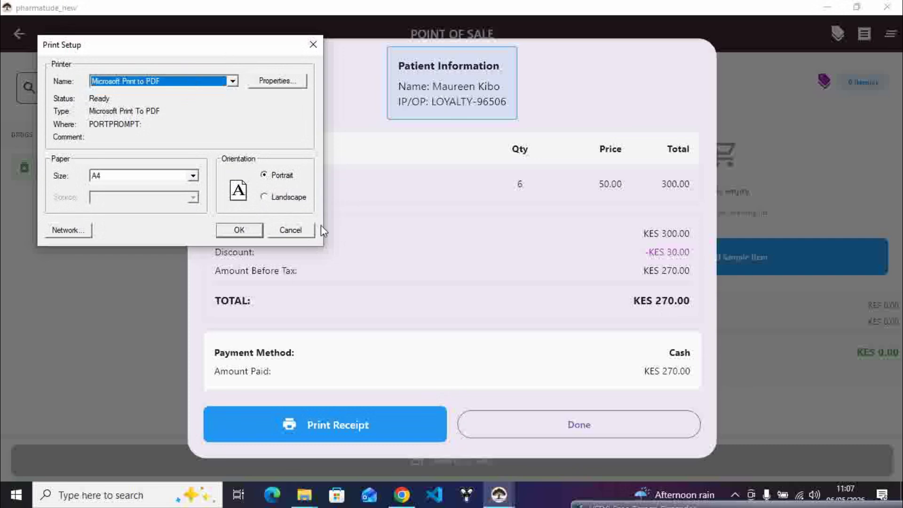
left_click(300, 230)
left_click(579, 428)
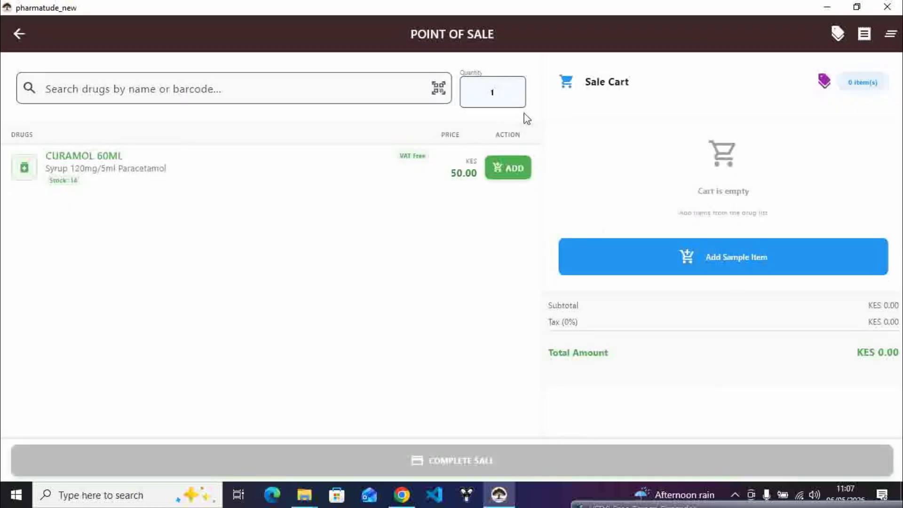
Step: Open the completed sale from Sales History and examine its patient information, items sold, amount breakdown, profit and payment details
left_click(20, 35)
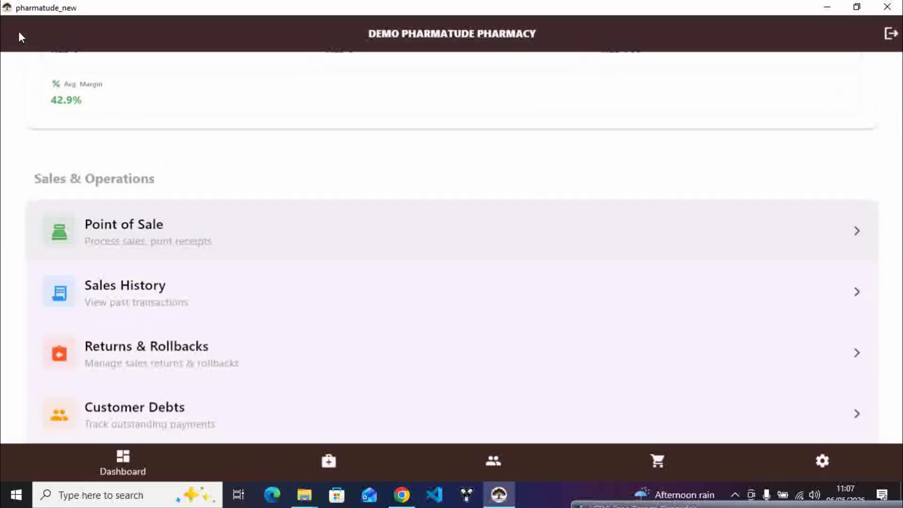
left_click(246, 277)
scroll(416, 319, "down", 5)
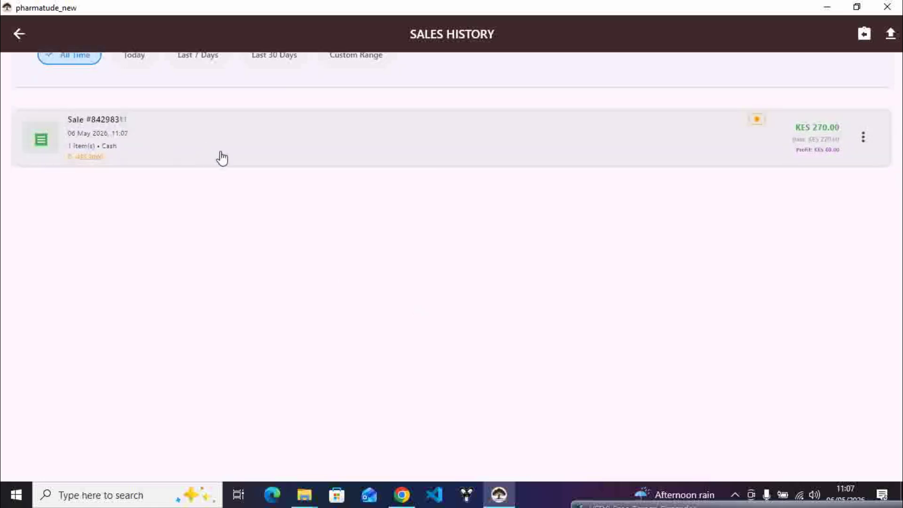
left_click(164, 151)
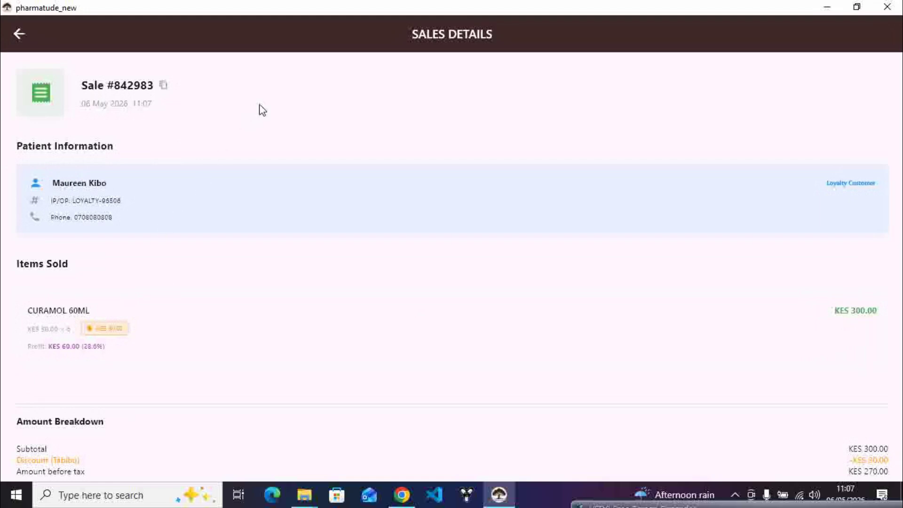
scroll(262, 110, "down", 2)
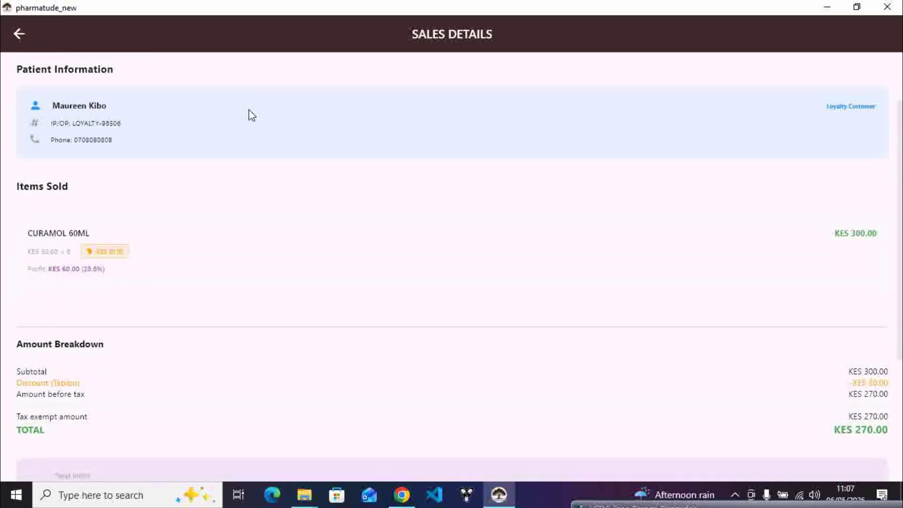
scroll(278, 269, "down", 3)
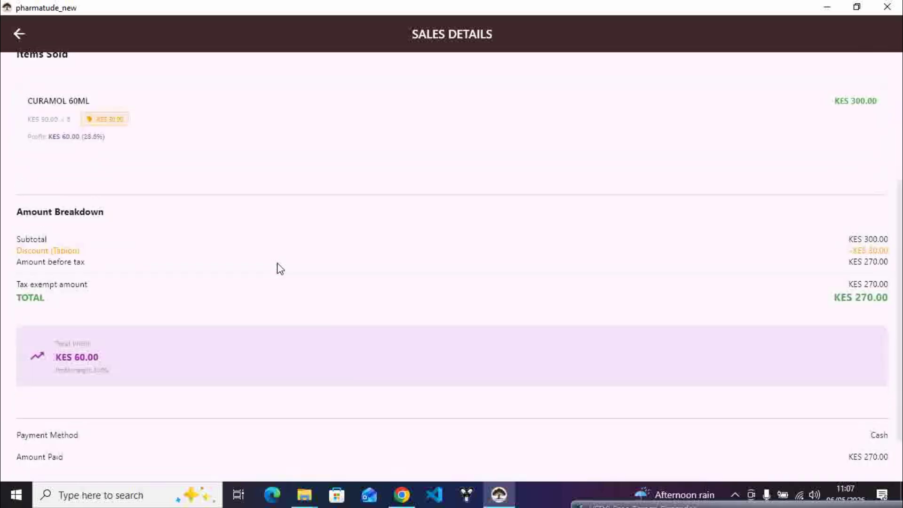
scroll(297, 337, "down", 2)
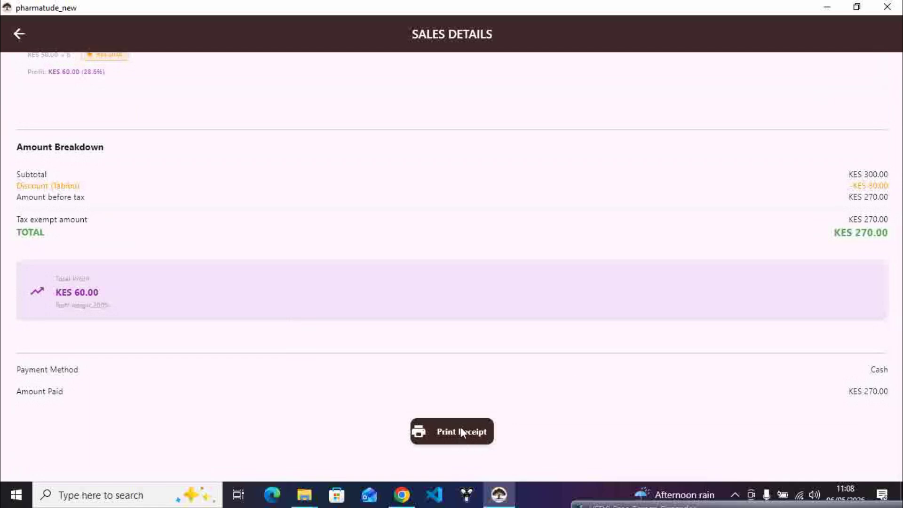
scroll(364, 223, "up", 2)
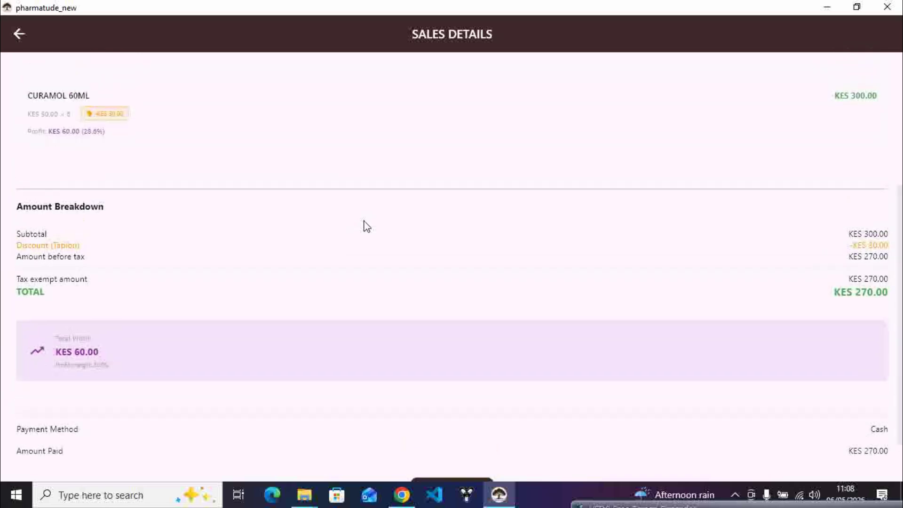
scroll(366, 227, "up", 6)
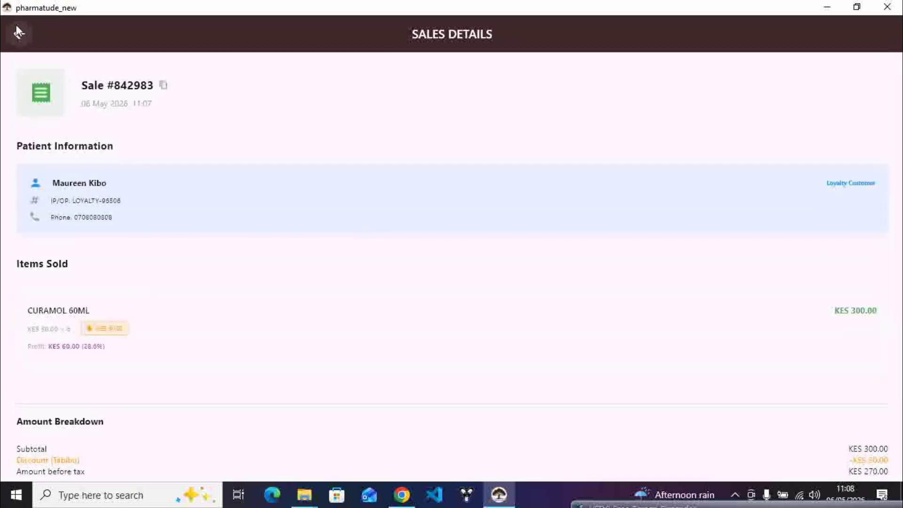
left_click(19, 35)
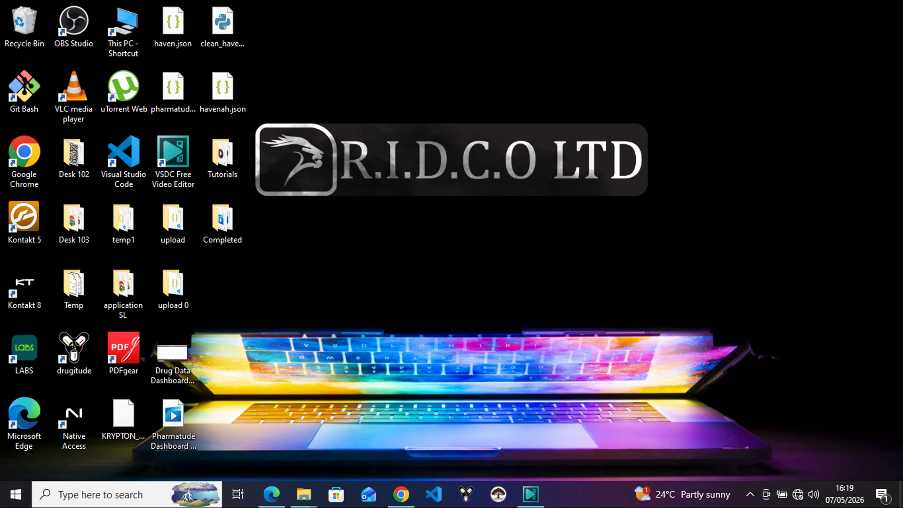